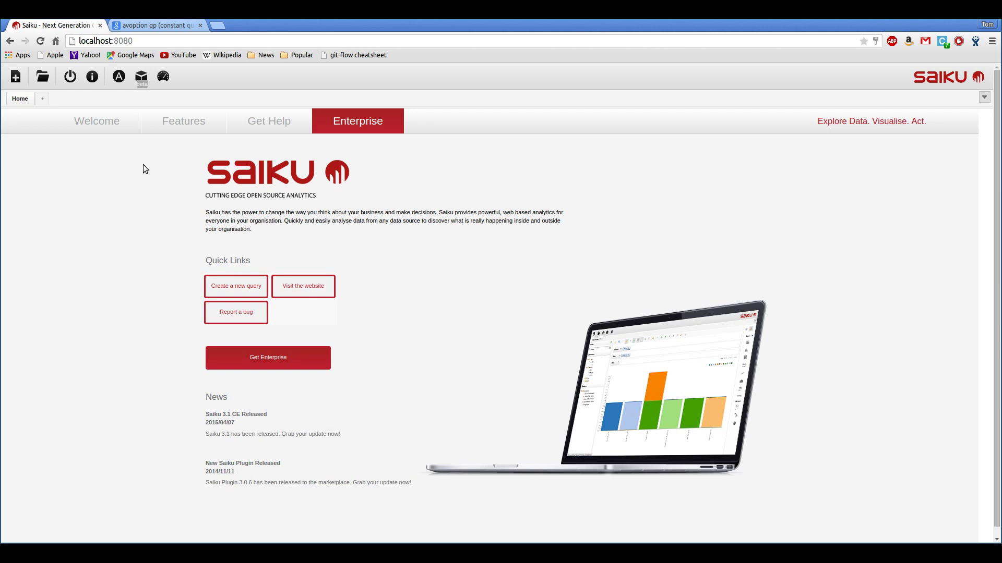
Switch from the Chrome Saiku home page to the terminal running the mongo shell
key(alt+Tab)
Open the Admin Console and start an empty Add Mongo Source form under Mongo Schema
click(119, 77)
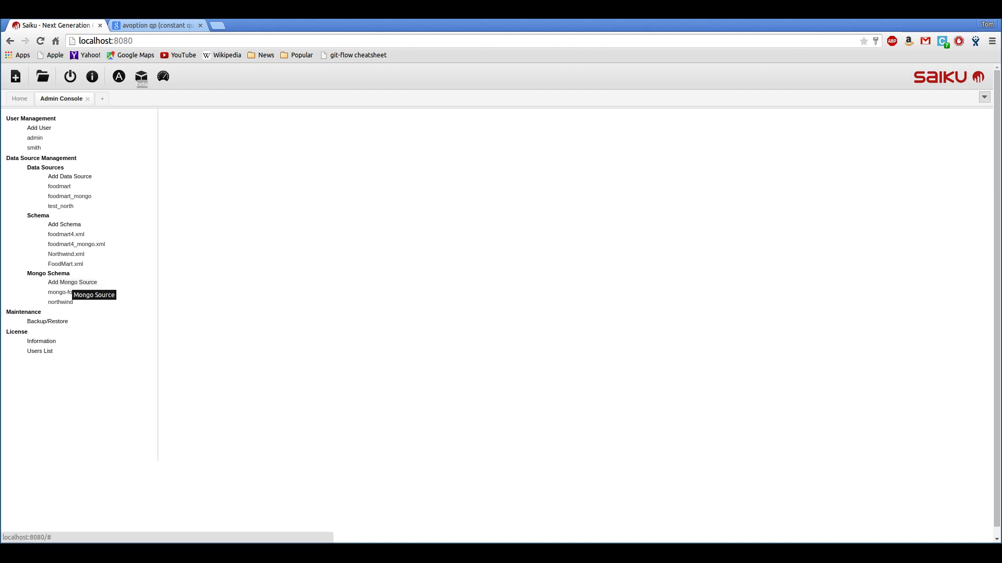
click(68, 285)
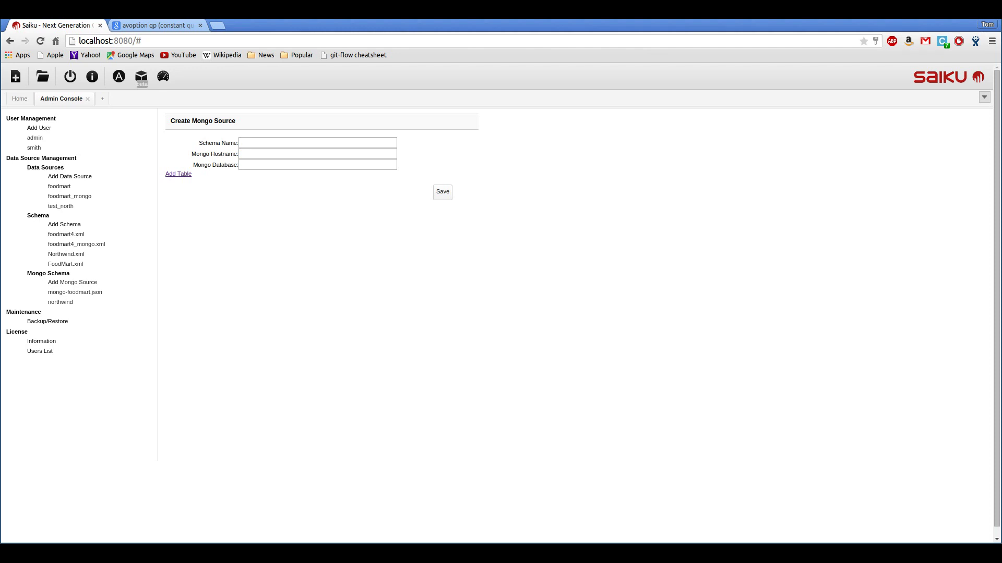
Enter schema name 'northwind2', hostname 'localhost' and database 'northwind' in the Mongo source form
click(271, 144)
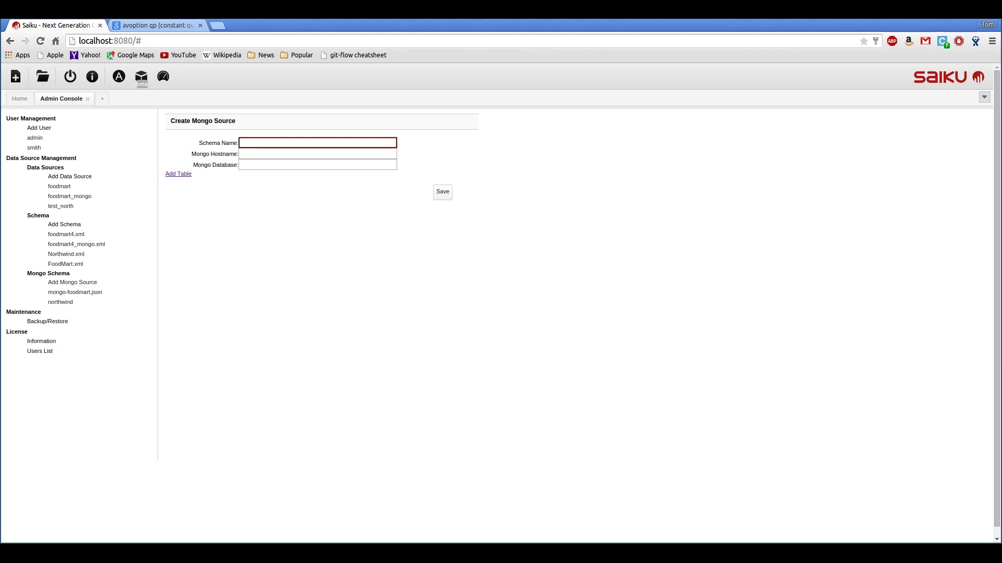
text(northwind2)
click(255, 154)
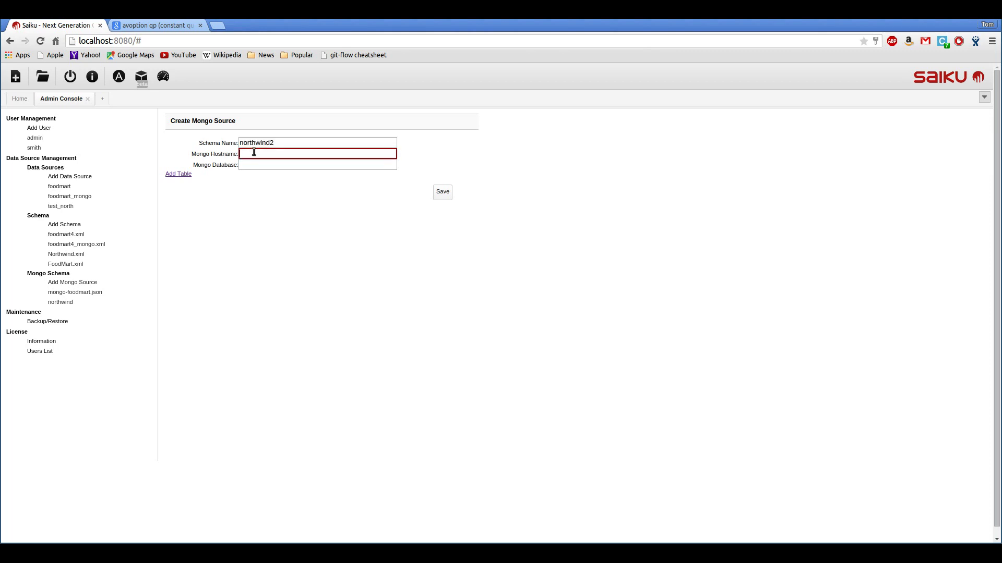
text(localhost)
key(Tab)
text(no)
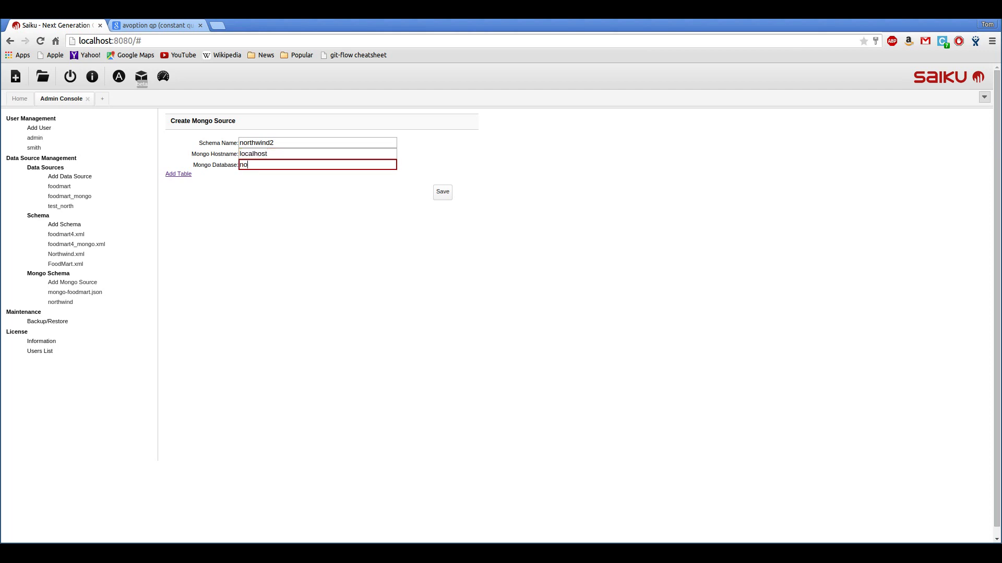
text(rthwind)
Add table 'orders' mapped to the 'orders' collection, plus one empty key-to-column mapping row
click(179, 174)
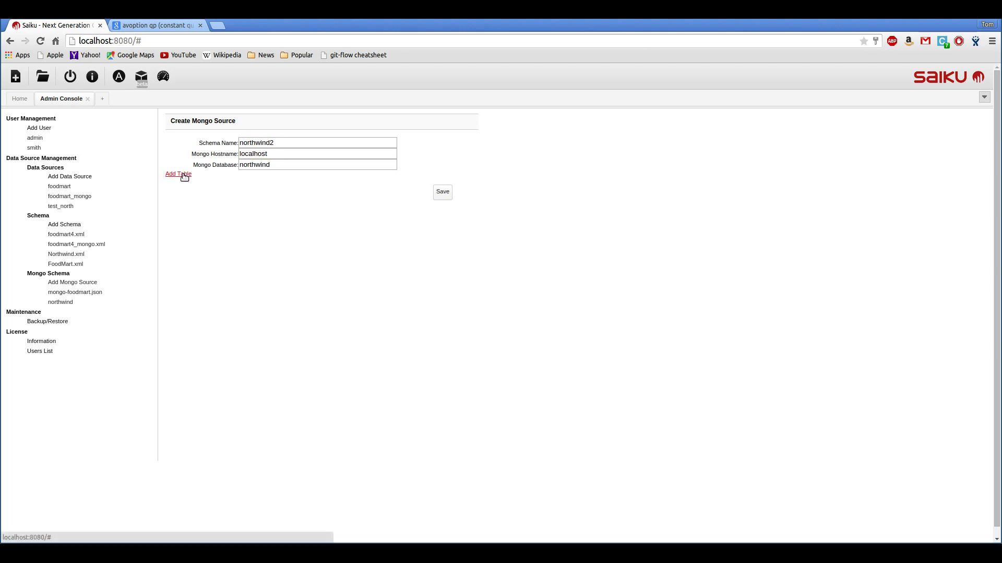
click(248, 184)
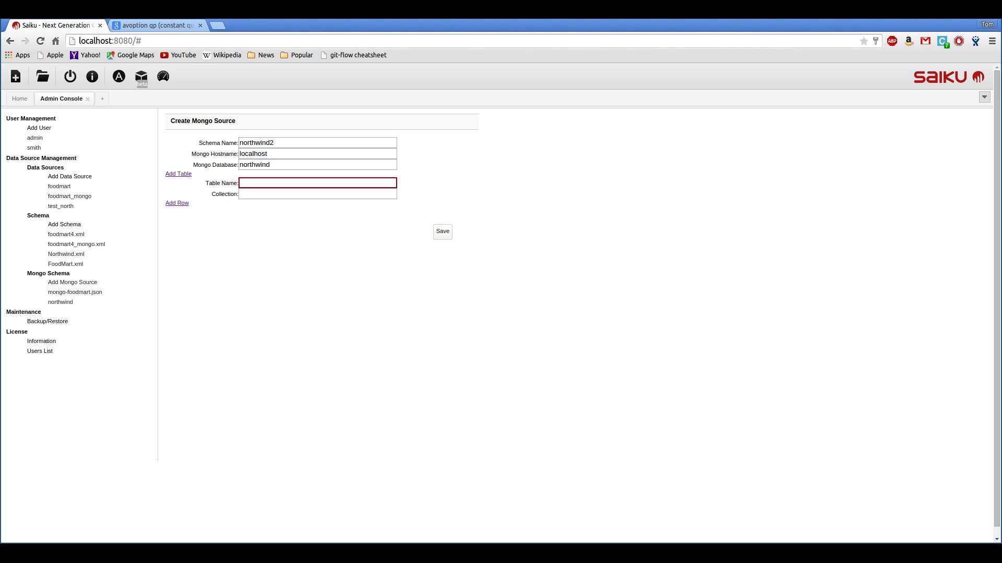
text(orders)
key(Tab)
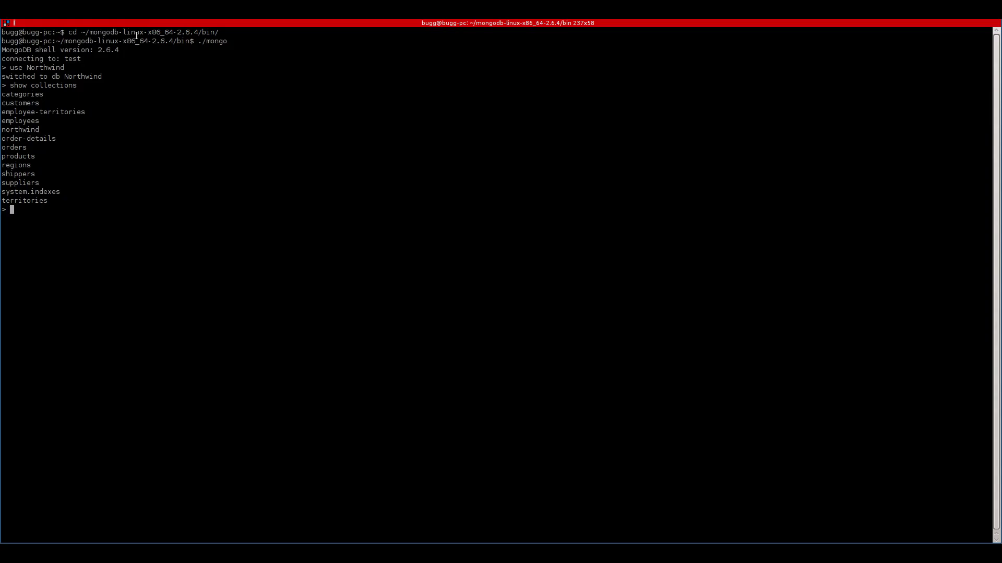
key(alt+Tab)
double_click(19, 147)
key(alt+Tab)
text(orders)
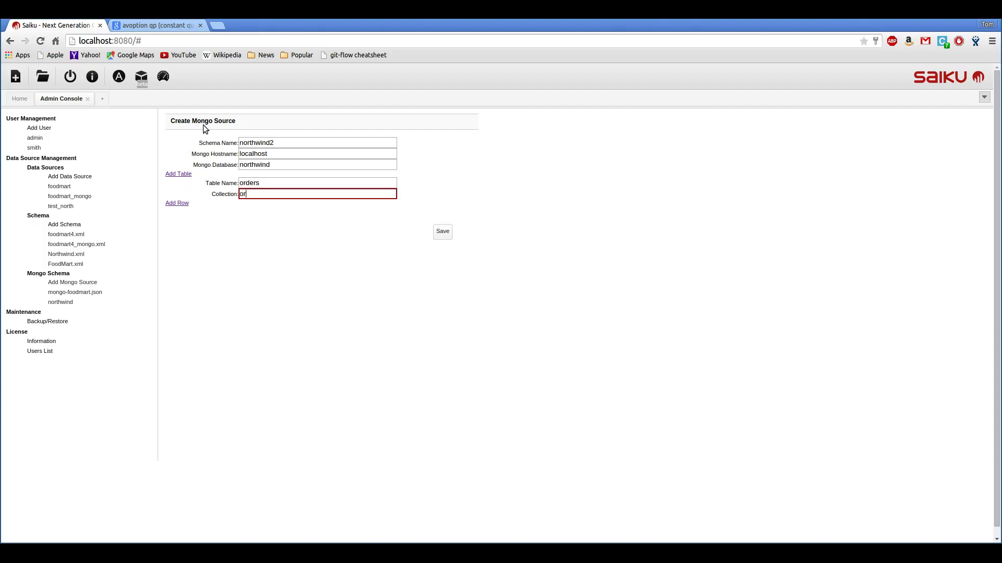
click(179, 204)
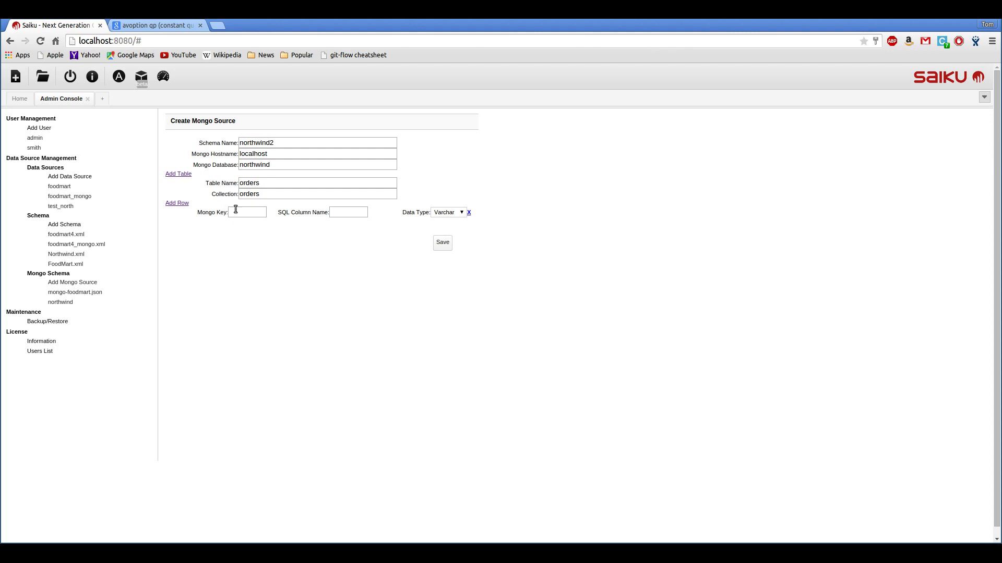
Run db.orders.find() in the mongo shell to list the orders documents
click(363, 211)
key(alt+Tab)
text(s)
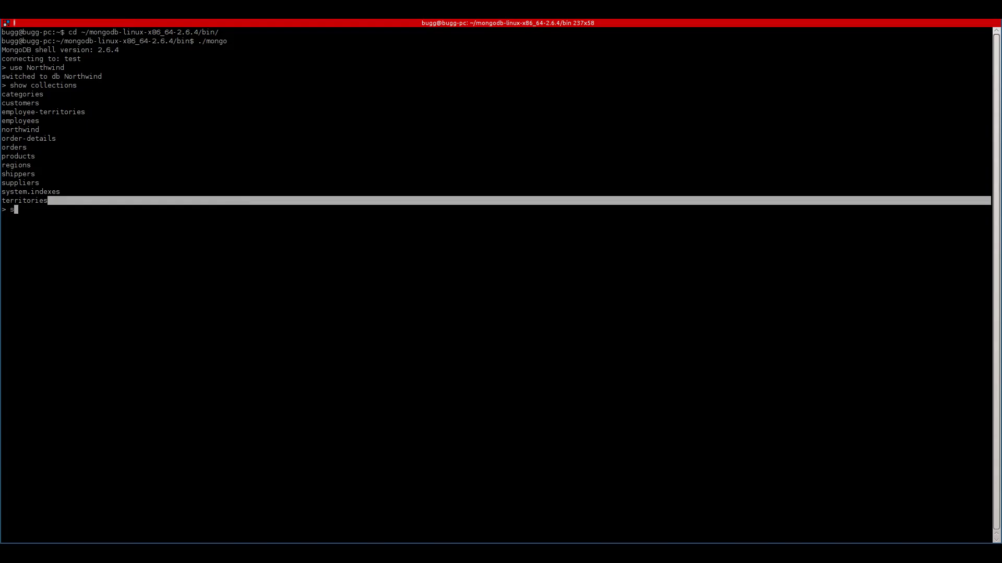
key(BackSpace)
text(db.orders.find())
key(Return)
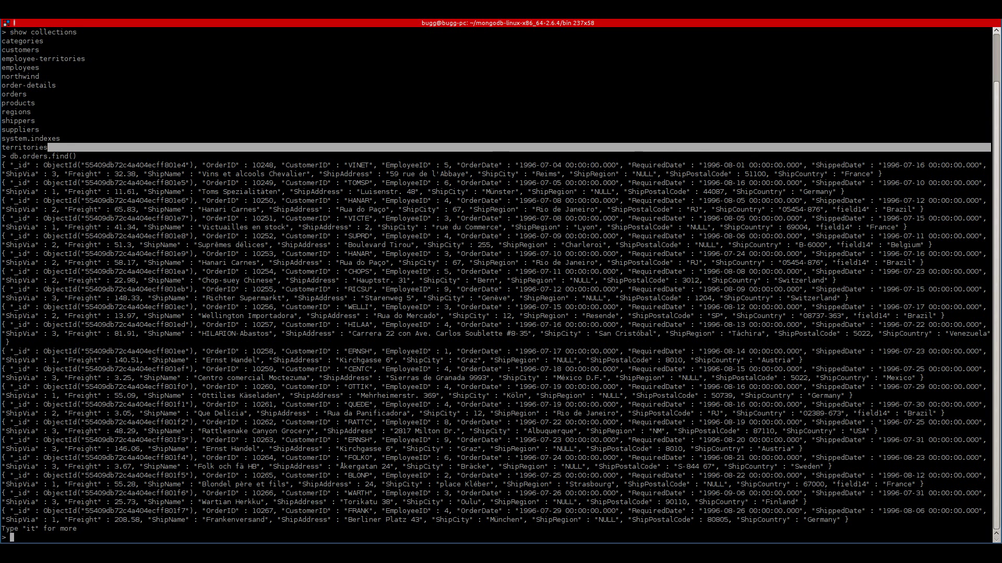
Map Mongo key OrderID to SQL column order_id, checking the sample value 10248
key(alt+Tab)
key(shift+Tab)
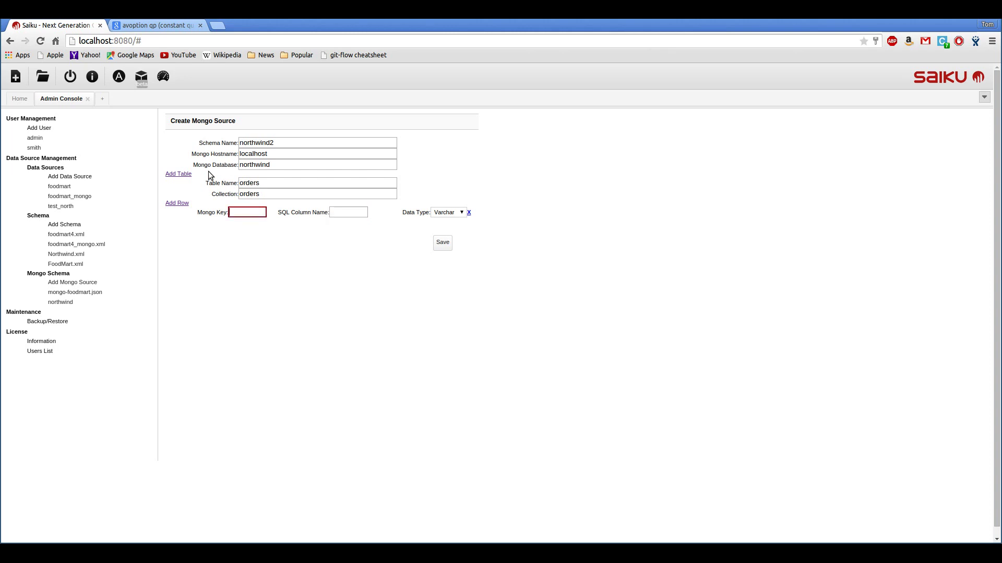
key(alt+Tab)
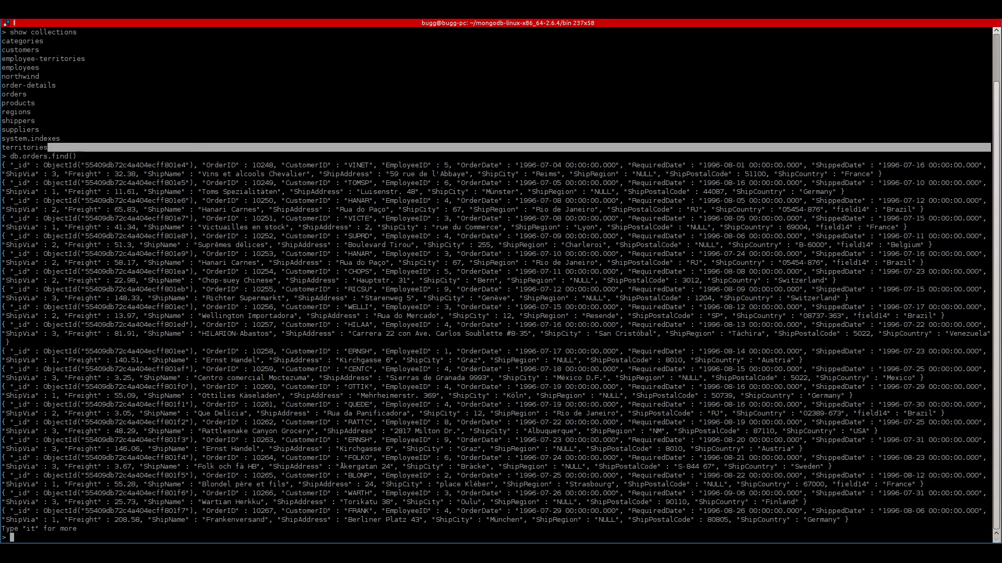
key(alt+Tab)
text(OrderI)
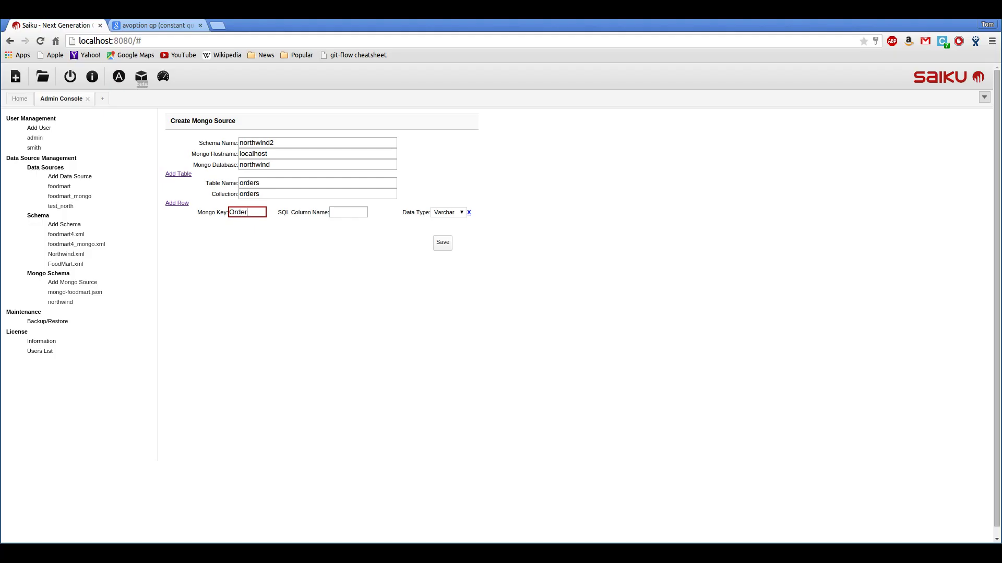
text(D)
key(Tab)
text(order_id)
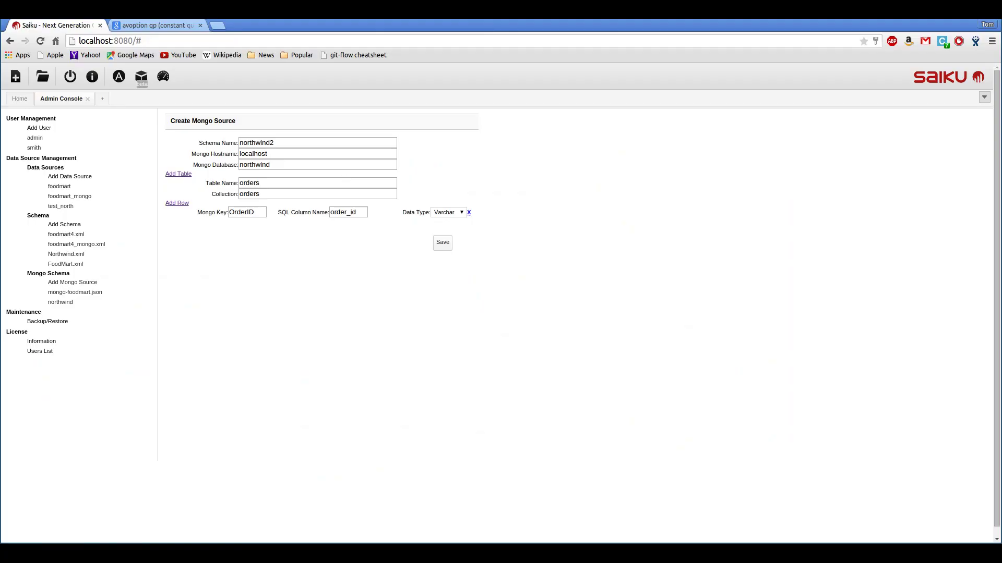
key(alt+Tab)
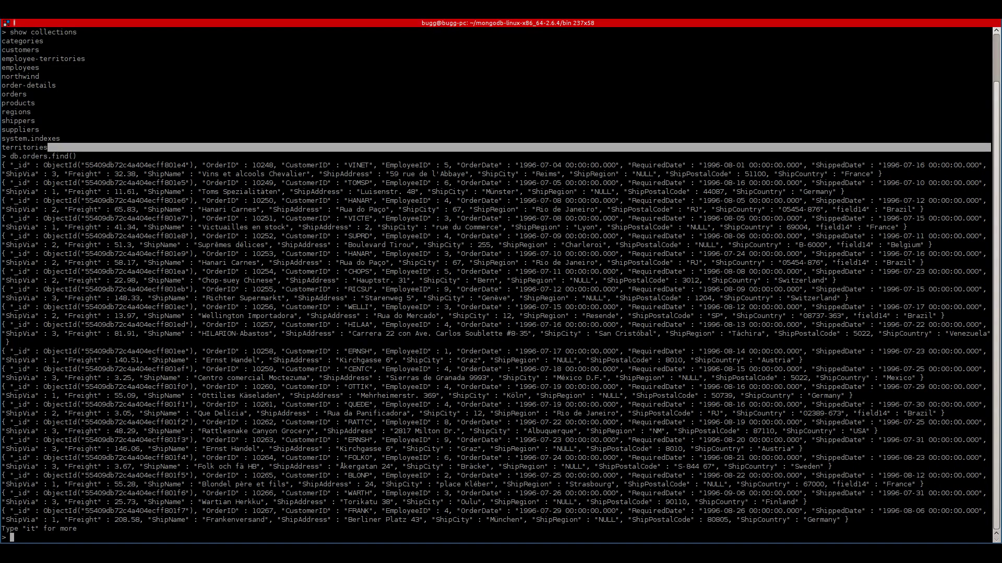
double_click(268, 166)
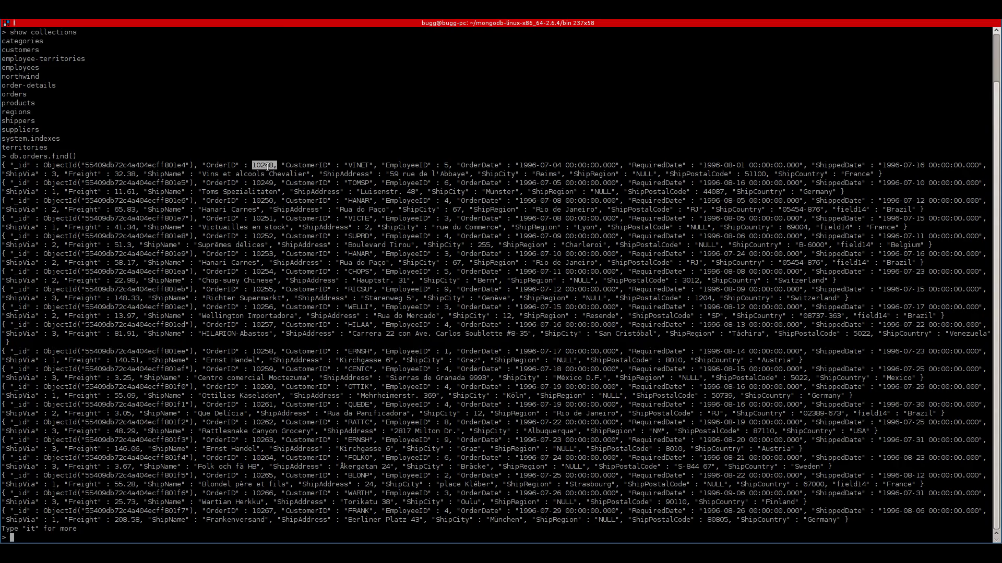
key(alt+Tab)
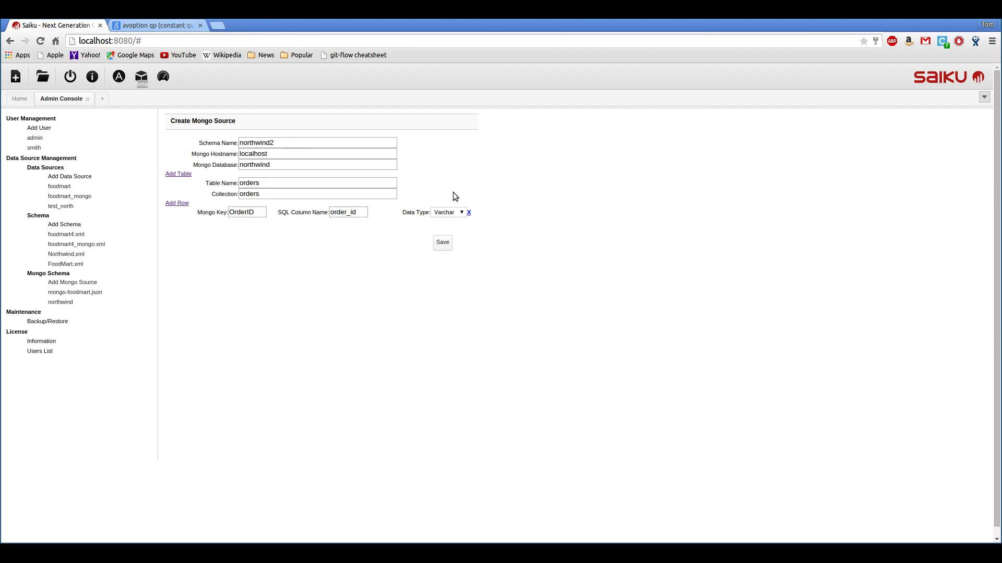
Set the order_id column's data type to Integer and add a second mapping row
click(446, 215)
click(445, 227)
click(183, 204)
Map Mongo key CustomerID to SQL column customer_id, checking the sample value VINET
click(232, 223)
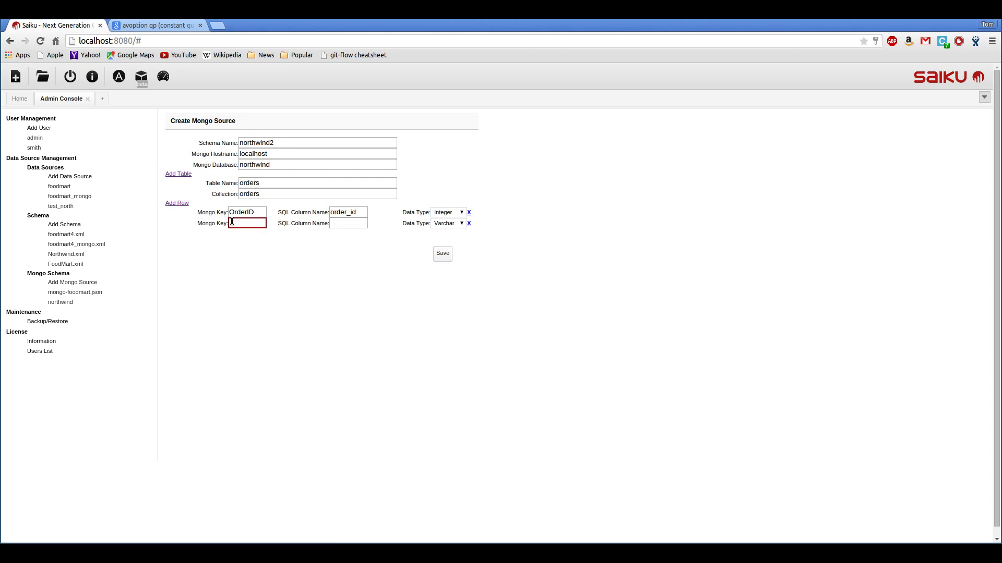
key(alt+Tab)
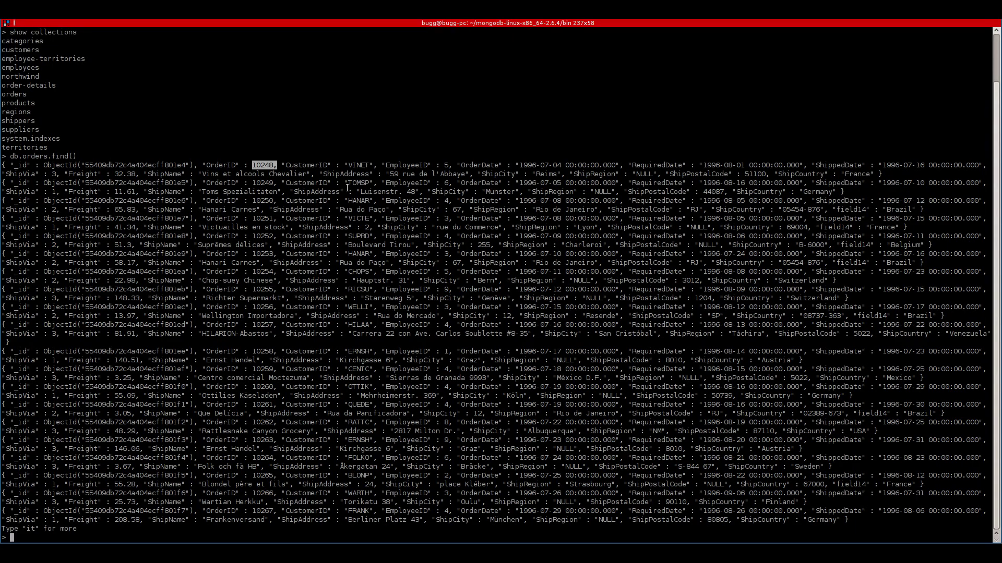
double_click(305, 165)
key(alt+Tab)
text(C)
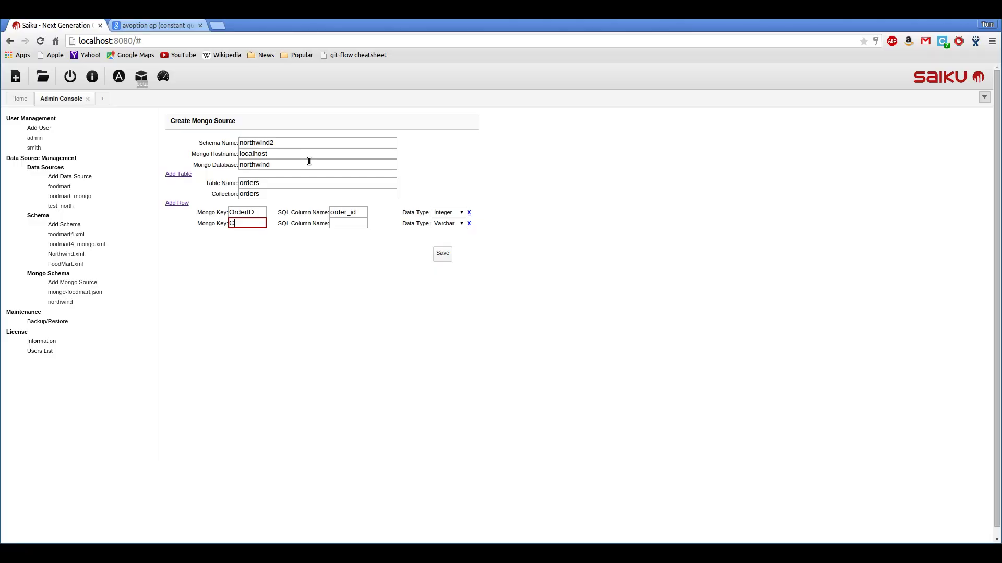
text(ustomerID)
key(Tab)
text(customer_id)
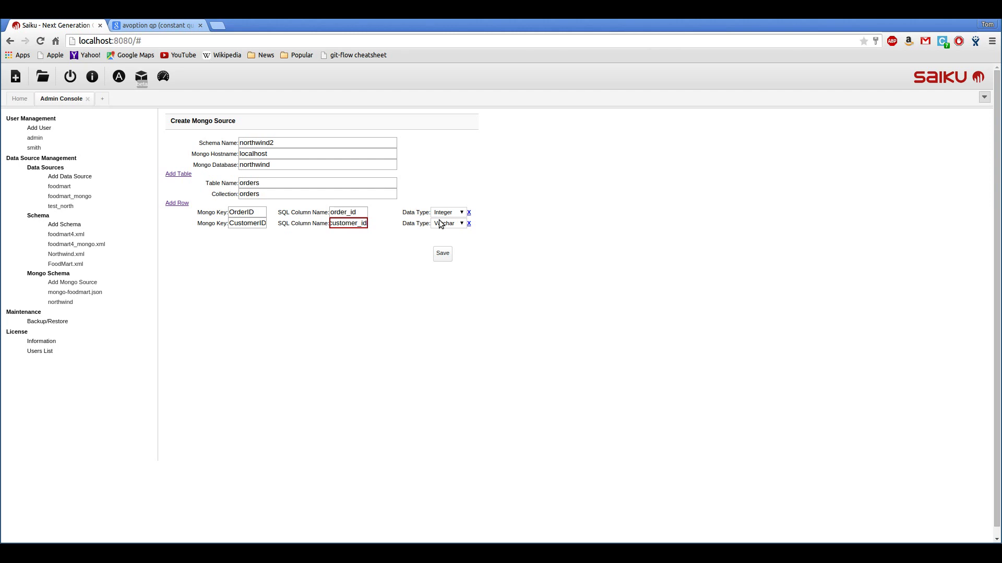
key(alt+Tab)
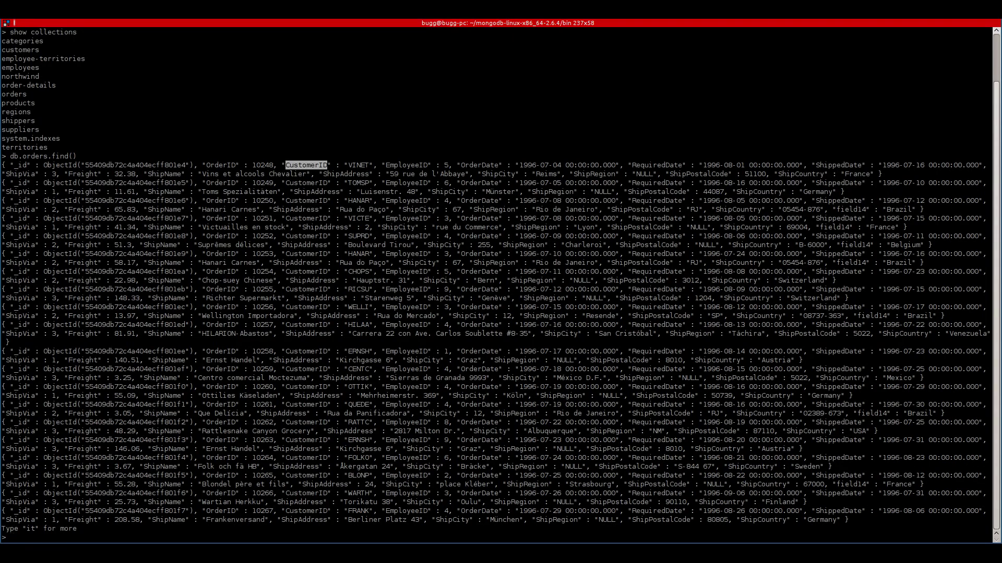
click(351, 160)
double_click(359, 165)
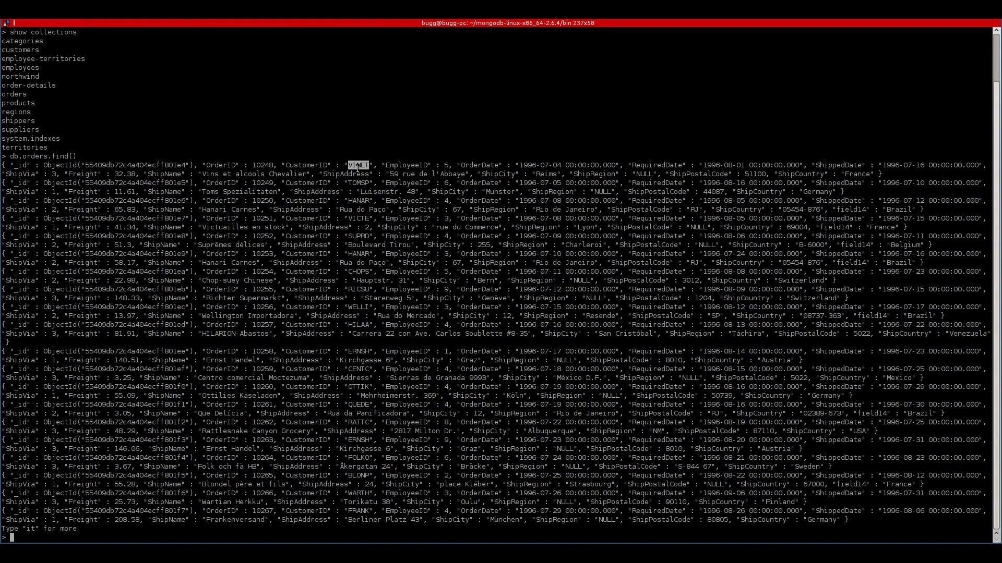
key(alt+Tab)
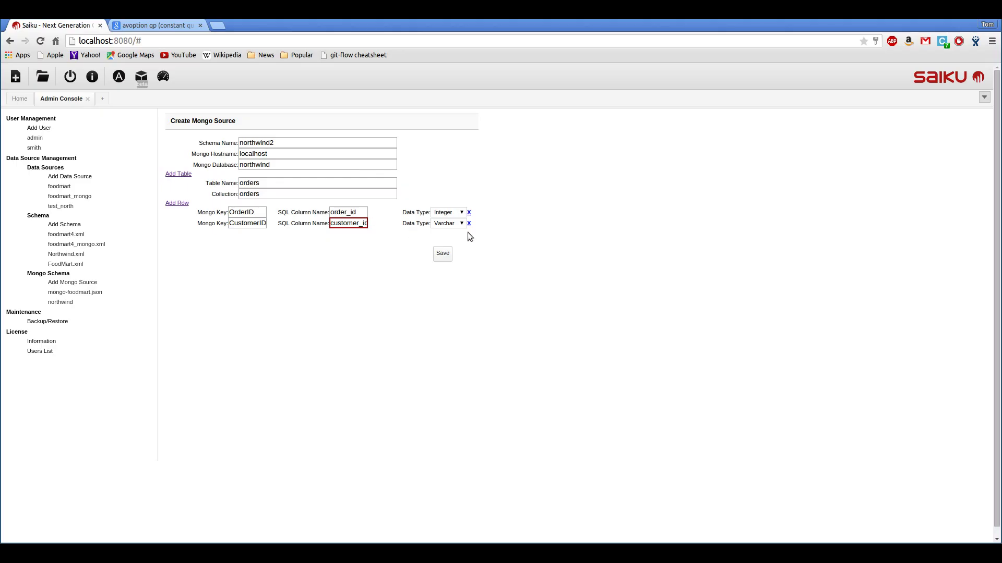
Add a third row mapping EmployeeID to employee_id, then save the northwind2 schema
click(177, 203)
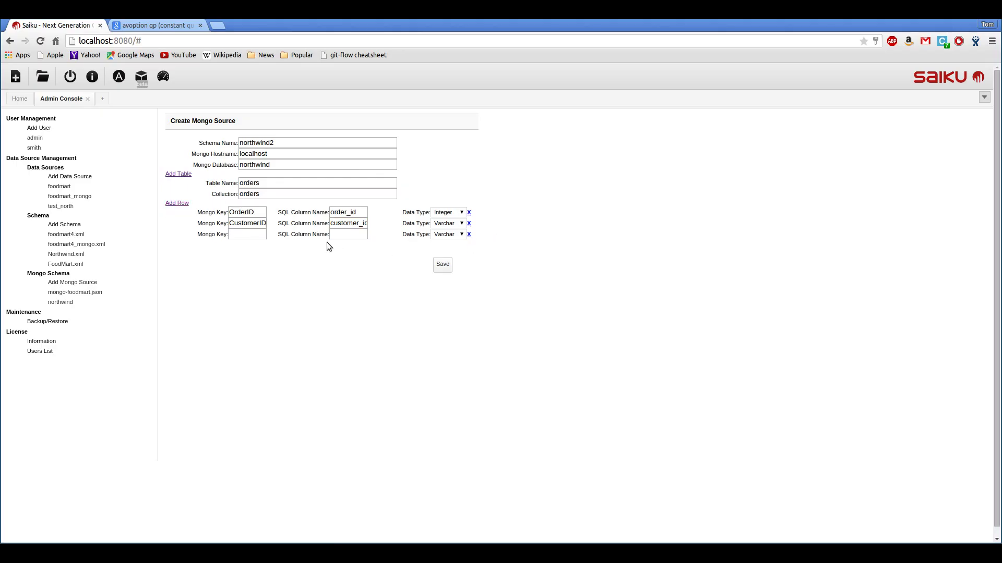
click(262, 234)
key(alt+Tab)
key(alt+Tab)
text(EmployeeID)
key(Tab)
text(employee_id)
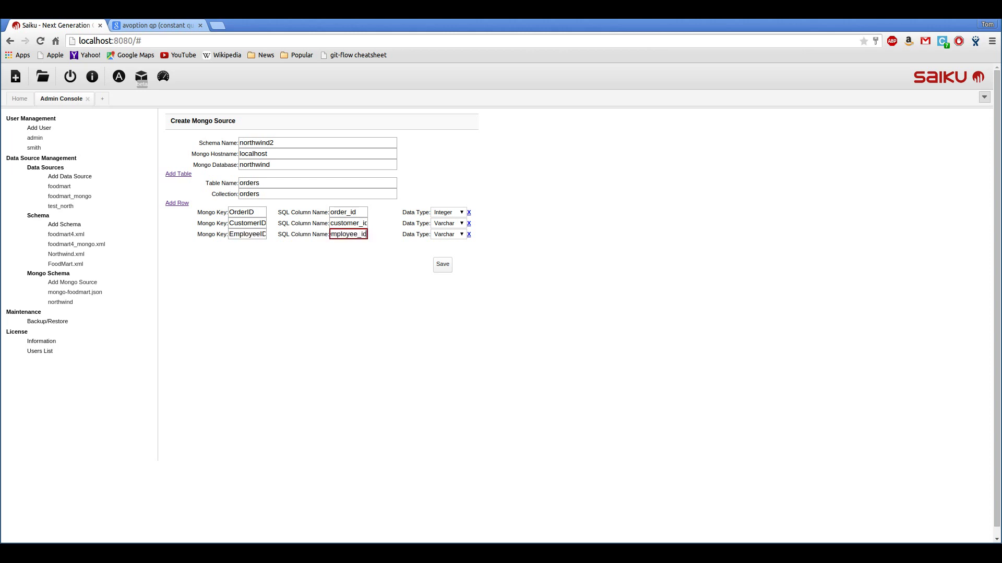
click(442, 264)
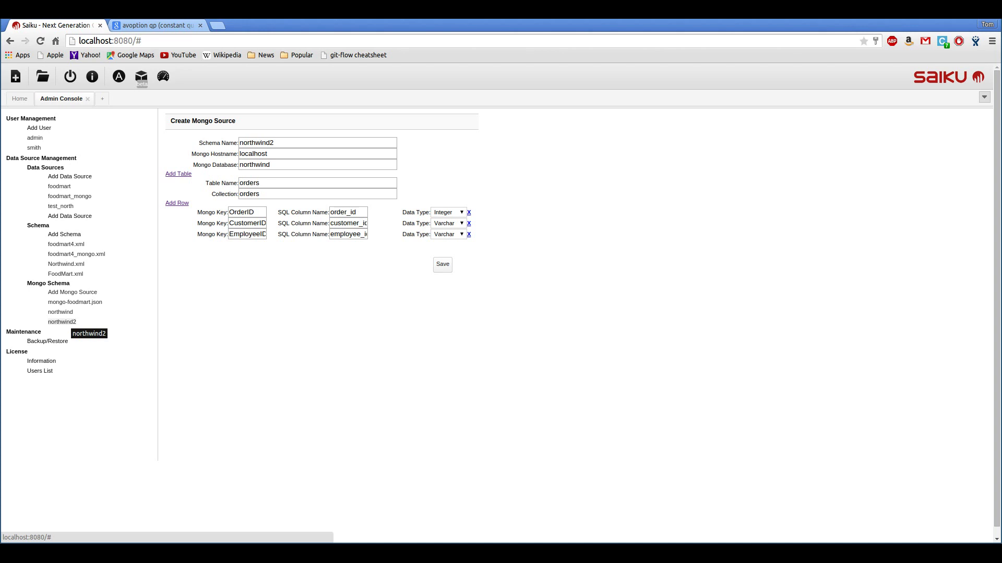
Open the existing northwind schema, review its orders, employees and customers mappings, and save it
click(69, 320)
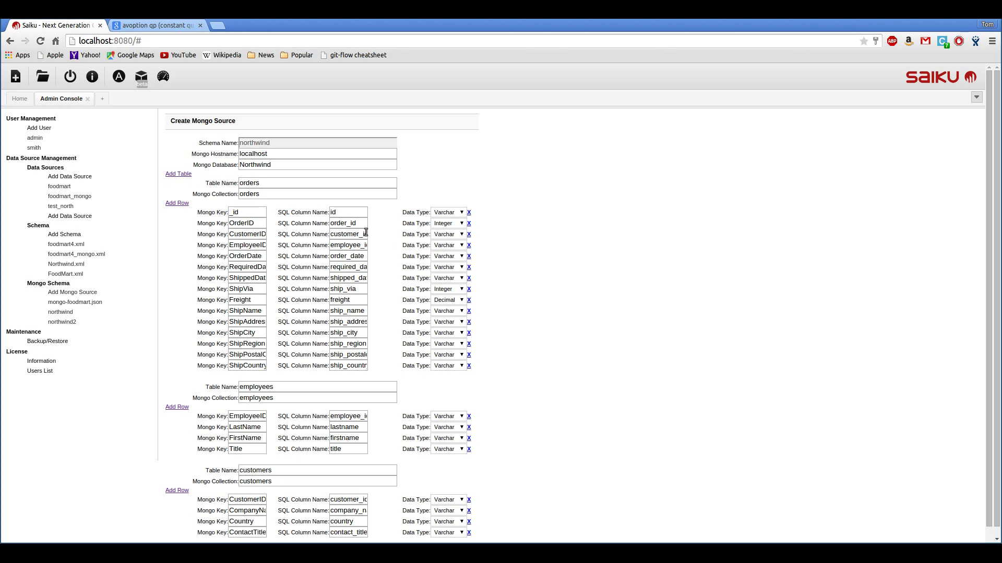
scroll(249, 271, down, 1)
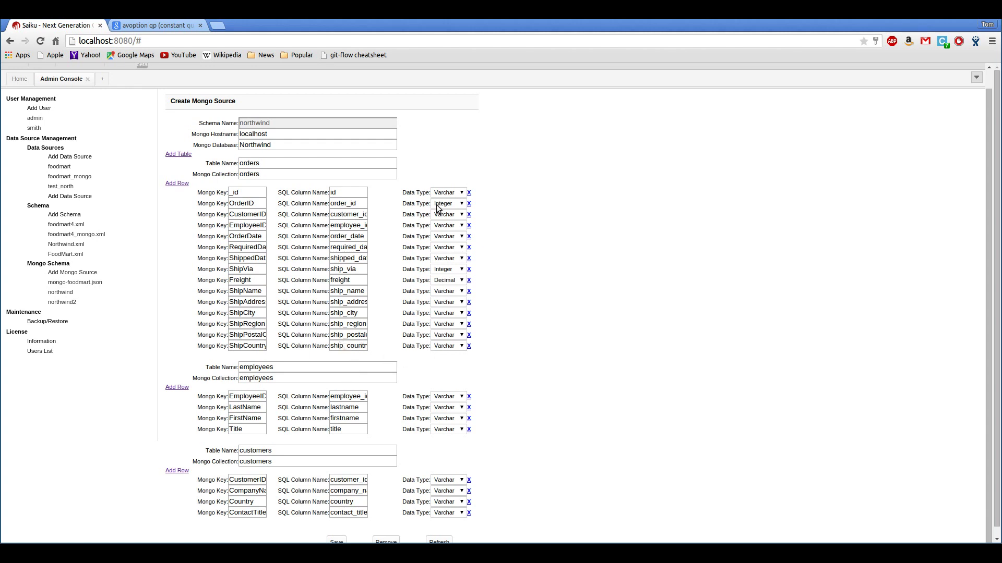
scroll(443, 352, down, 1)
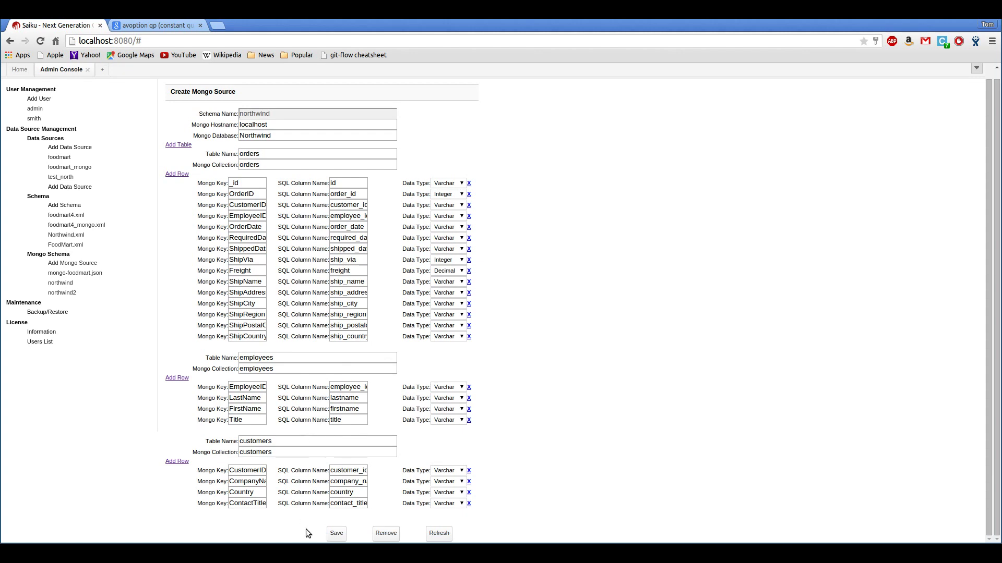
click(336, 533)
scroll(86, 353, up, 1)
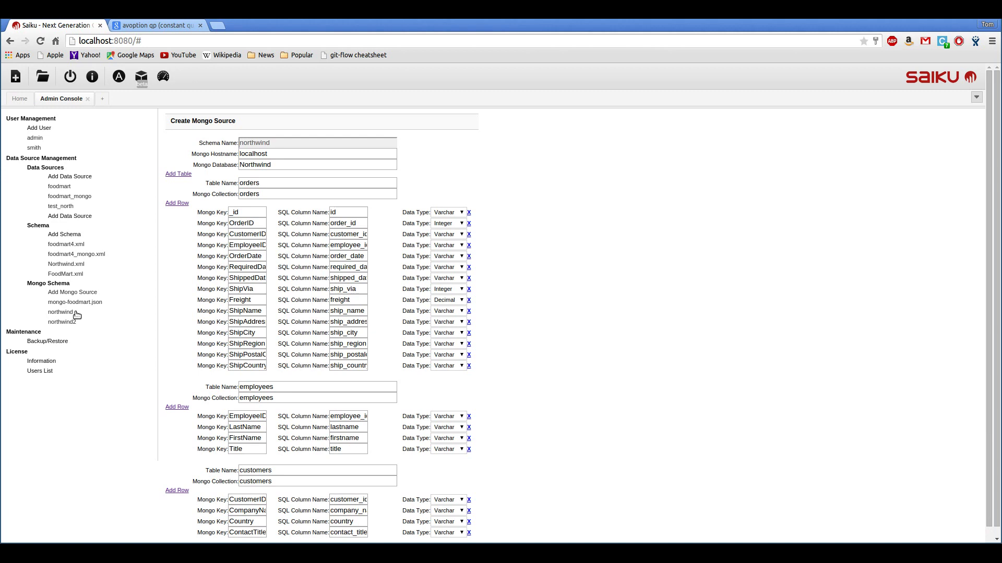